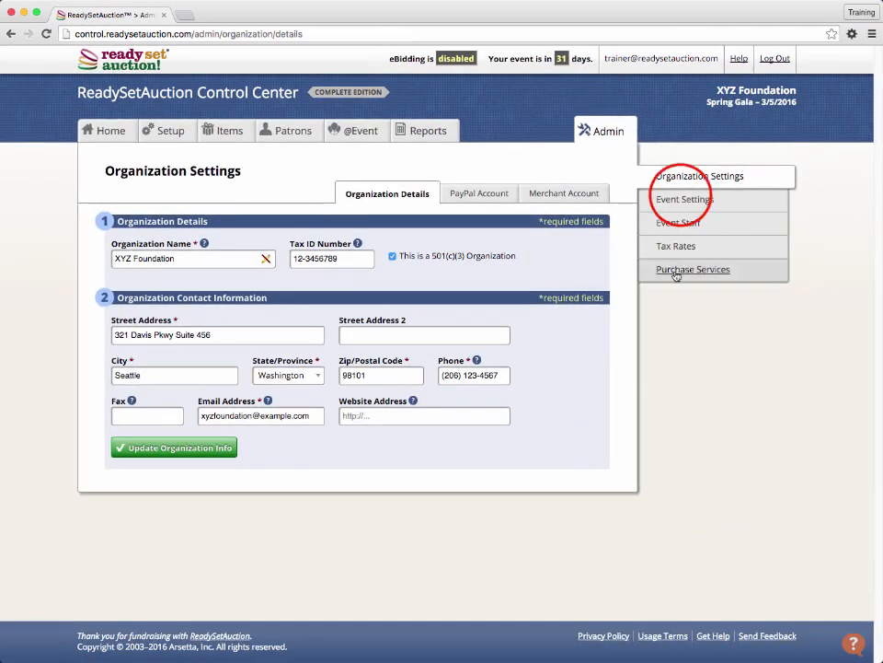
- Look over Event Settings and Event Staff, ending on the empty Tax Rates page
click(682, 199)
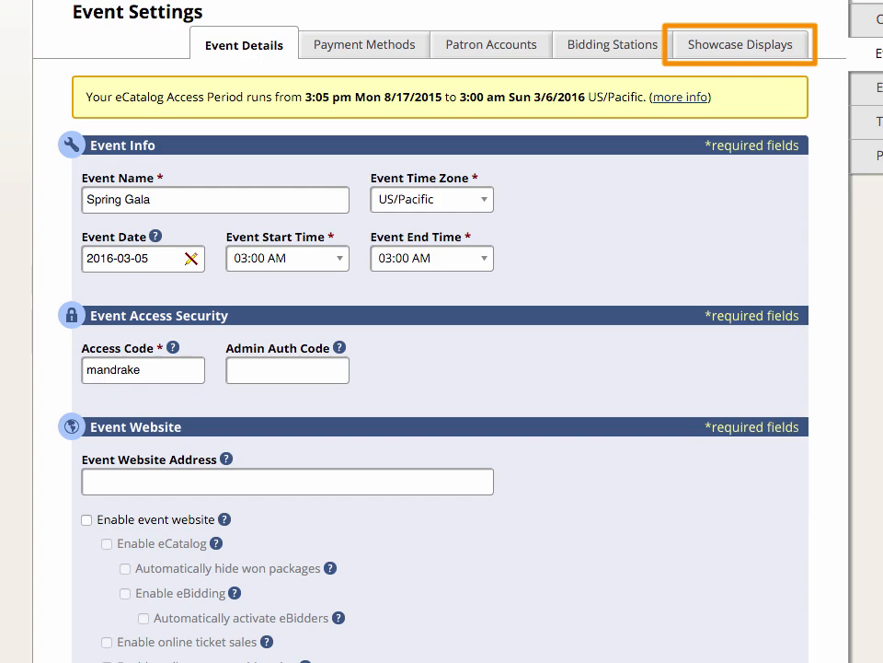
click(876, 88)
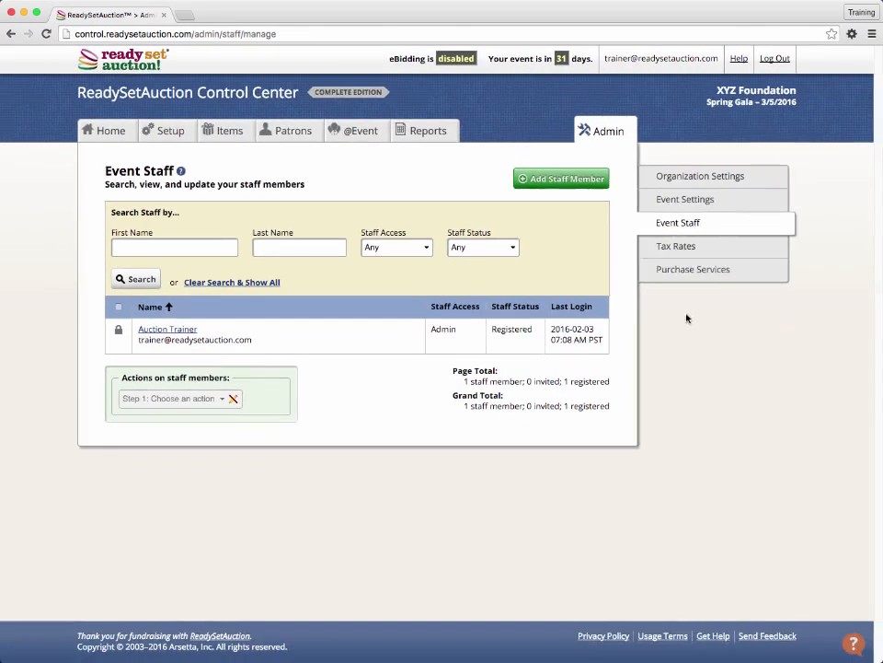
click(876, 248)
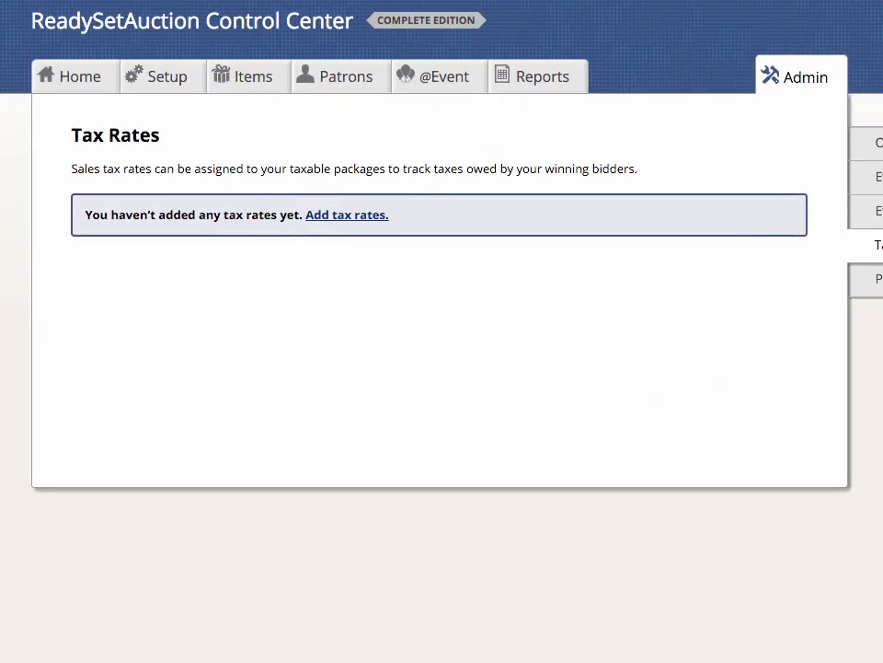
- Add an 8% tax rate named 'Liquor tax', then go to Purchase Services
click(273, 226)
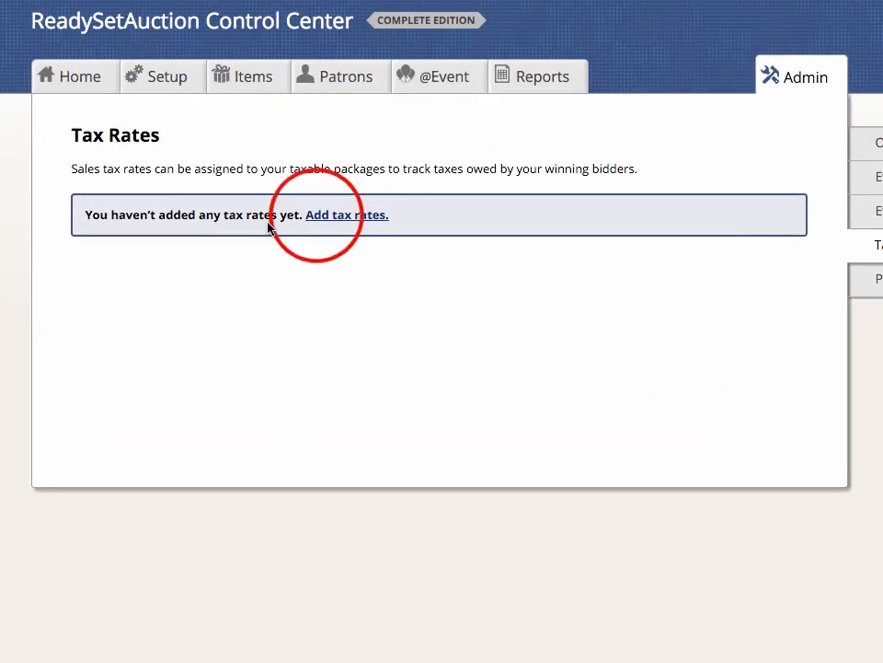
click(315, 222)
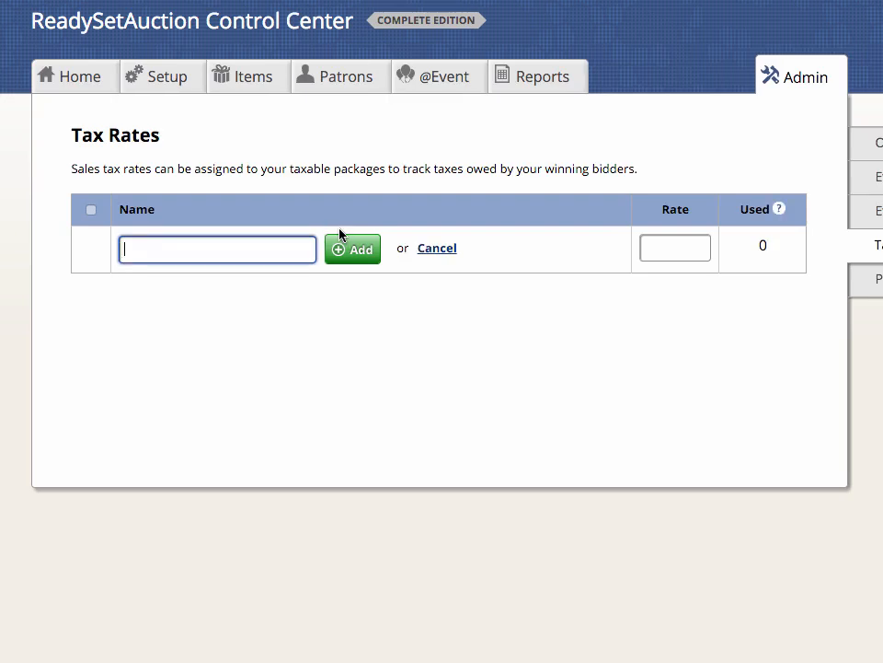
text(Liquor tax)
key(Tab)
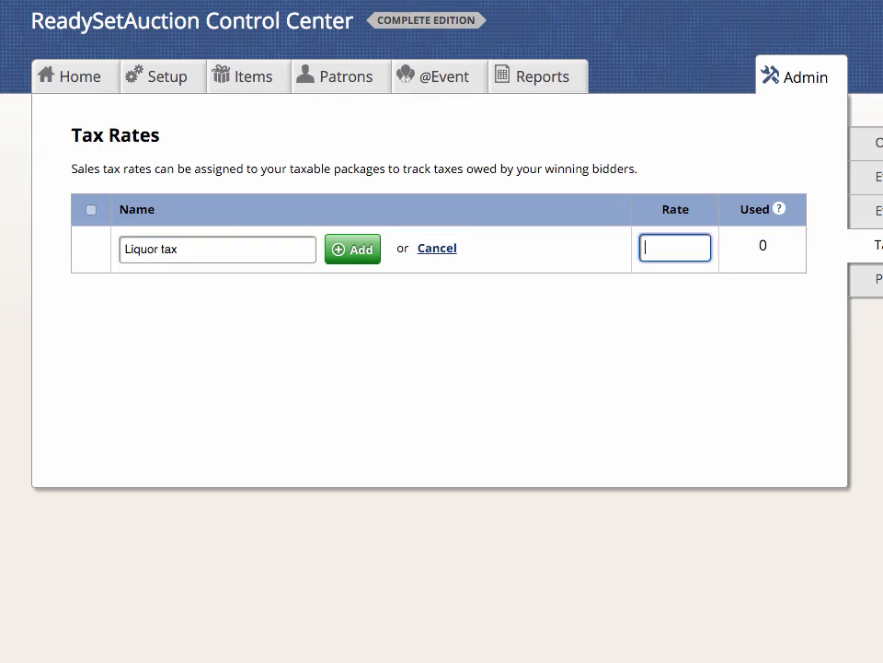
text(8)
click(357, 251)
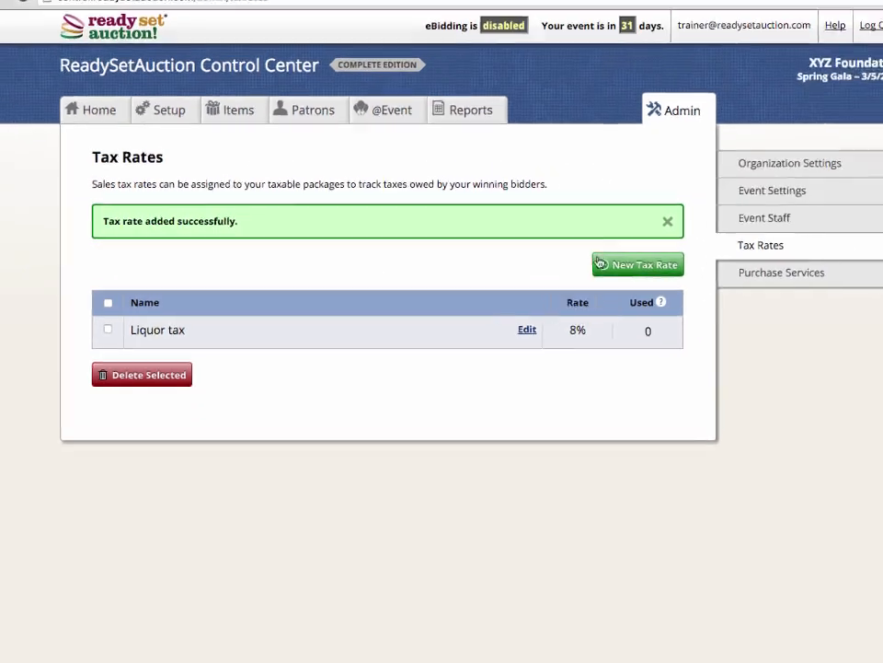
click(810, 273)
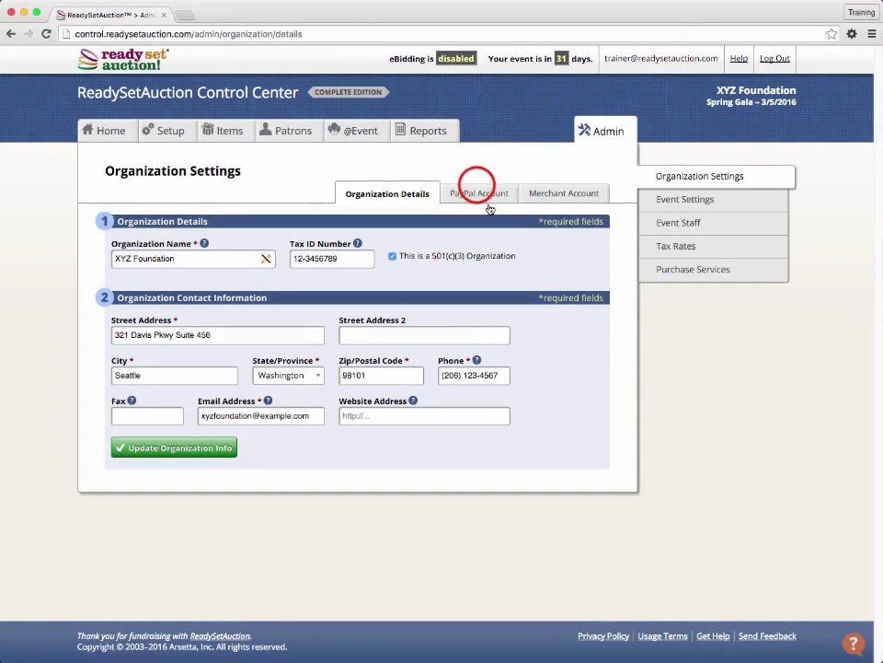
- Bring up the PayPal Account tab in Organization Settings
click(475, 192)
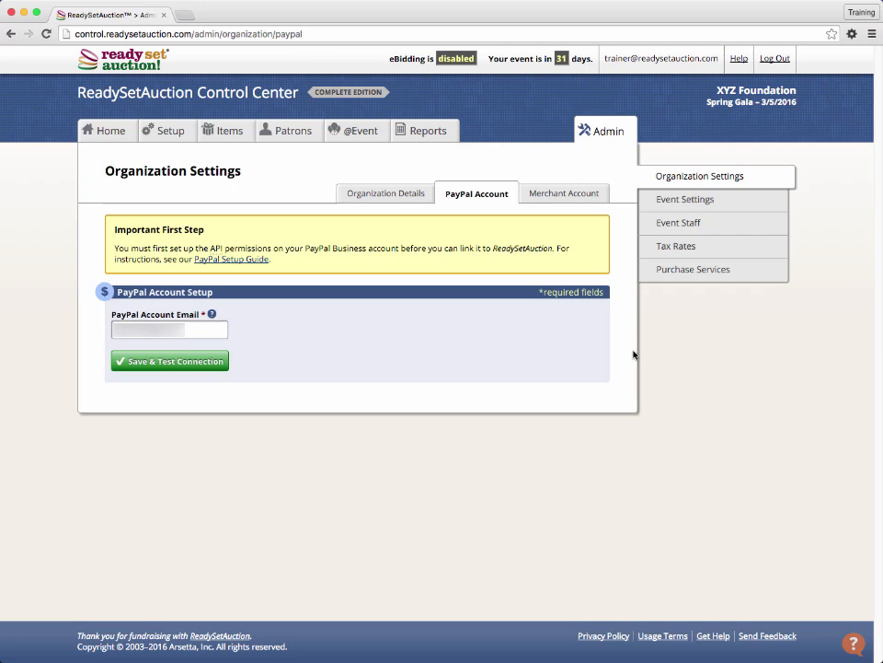
- Save and test the PayPal link, then save SafeSave Payments as the merchant gateway
click(211, 366)
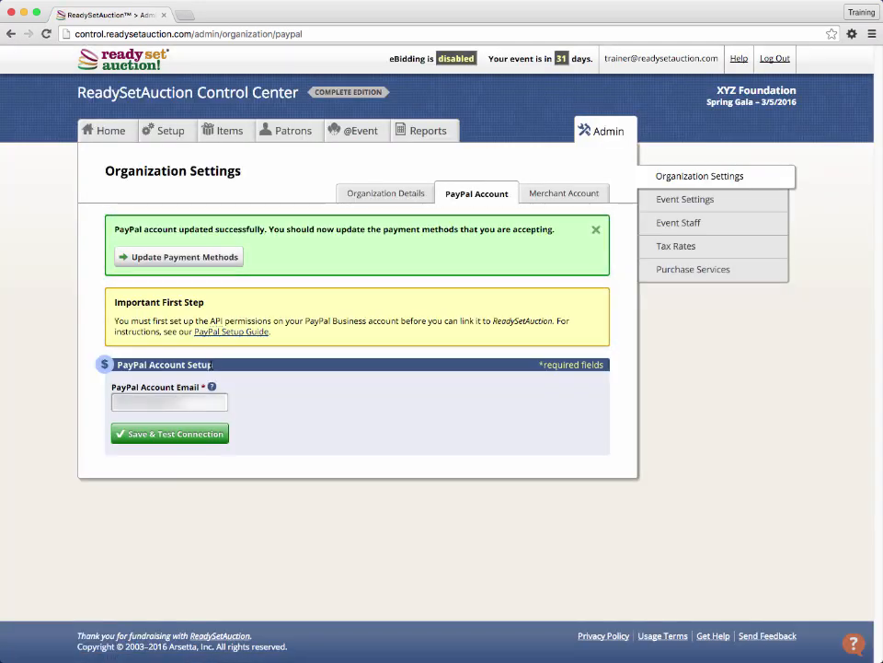
click(554, 196)
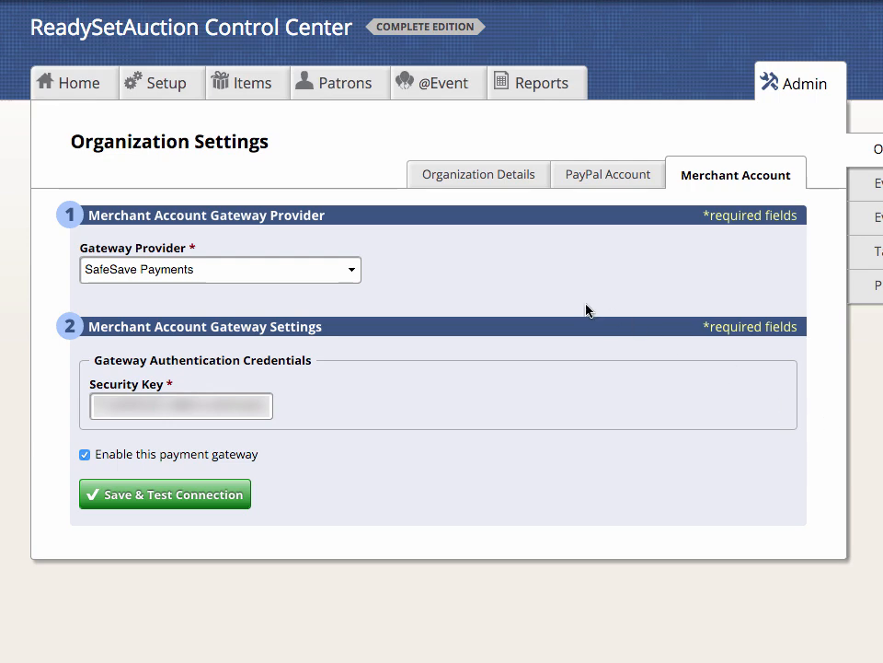
click(198, 270)
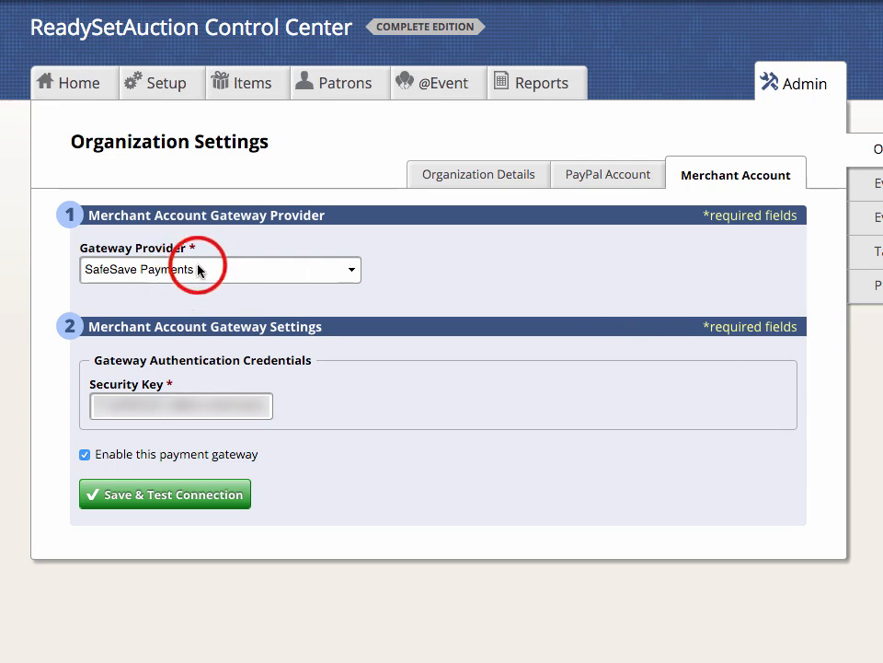
click(439, 268)
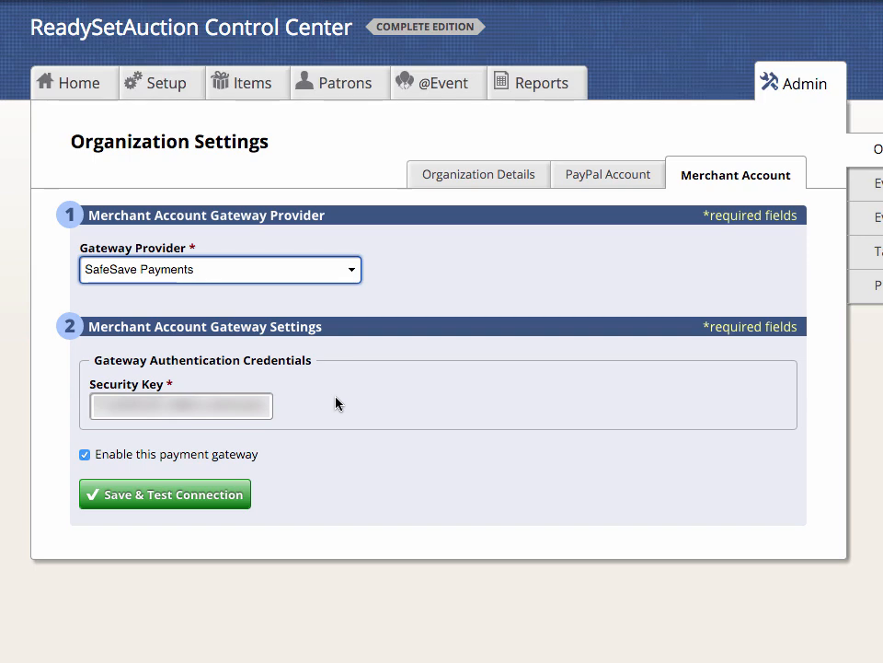
click(205, 502)
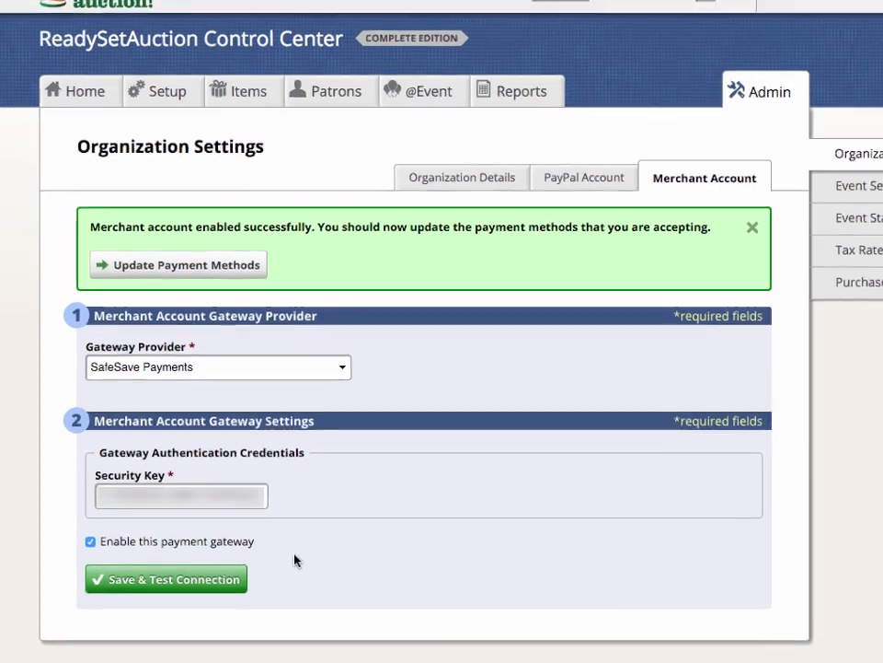
- Follow the success banner to the event's Payment Methods, where only Cash and Check are enabled
click(226, 270)
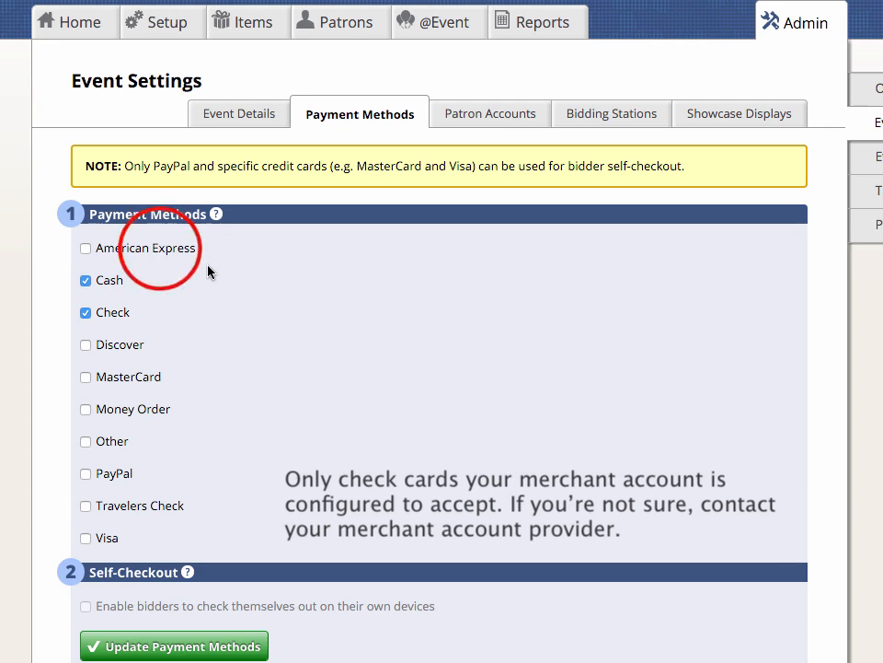
- Accept American Express, Discover, MasterCard, PayPal and Visa, allow bidder self-checkout, and save
click(161, 252)
click(125, 346)
click(126, 379)
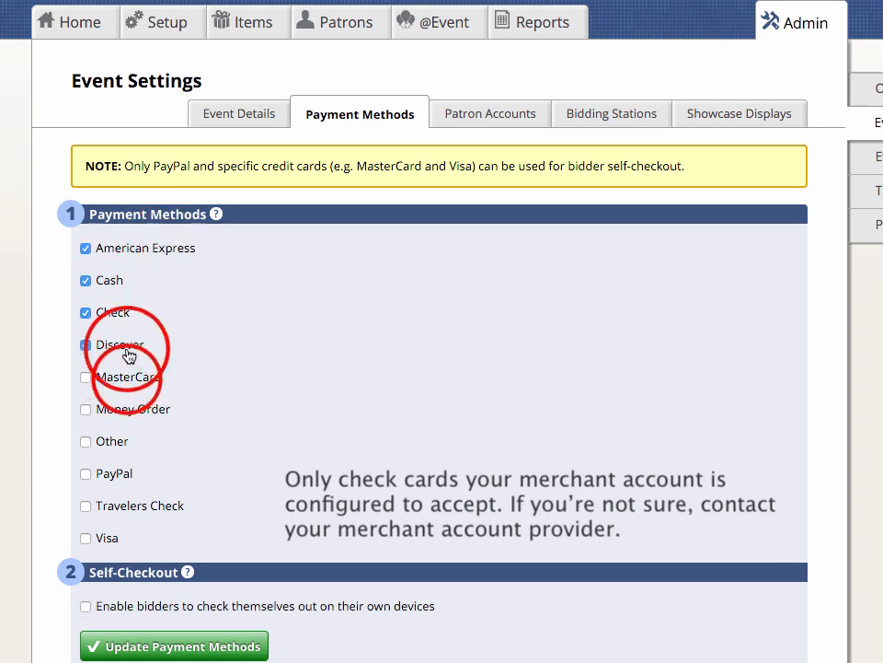
click(101, 473)
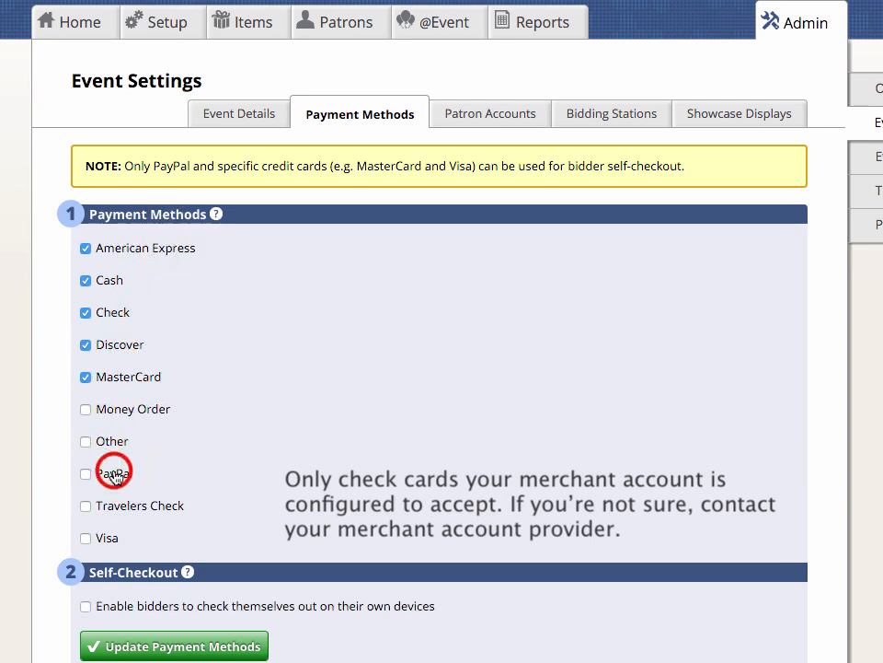
click(100, 543)
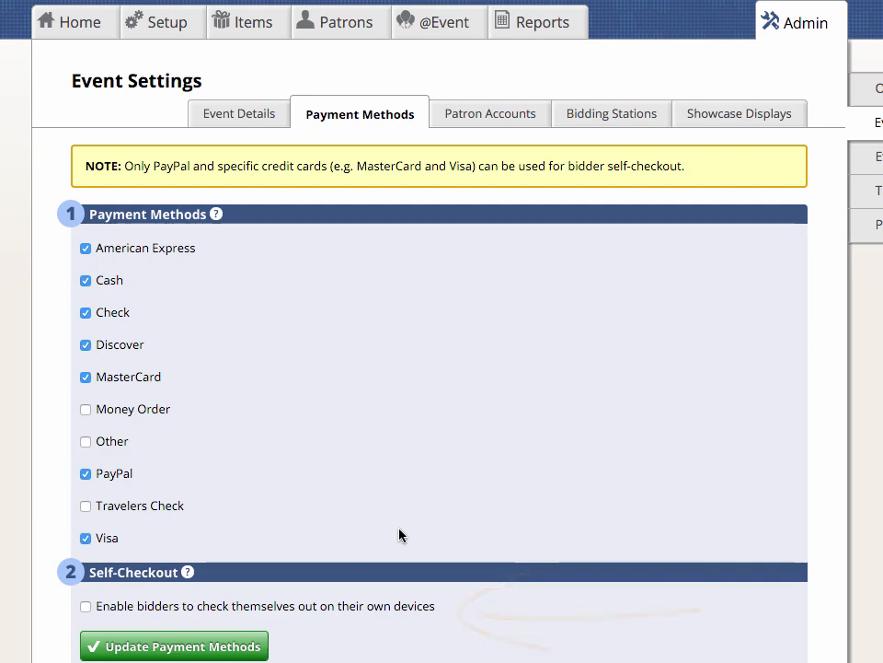
click(323, 606)
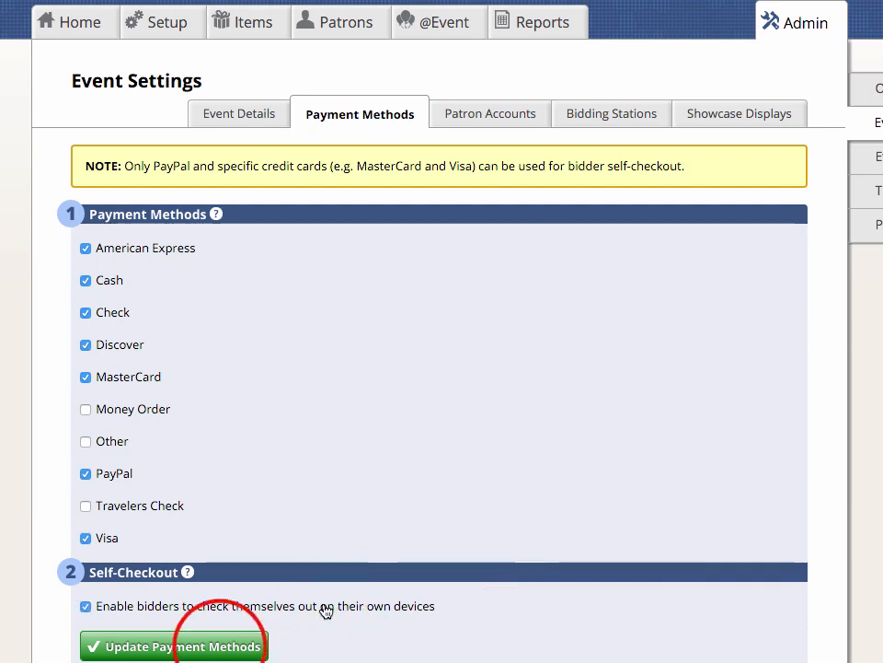
click(229, 647)
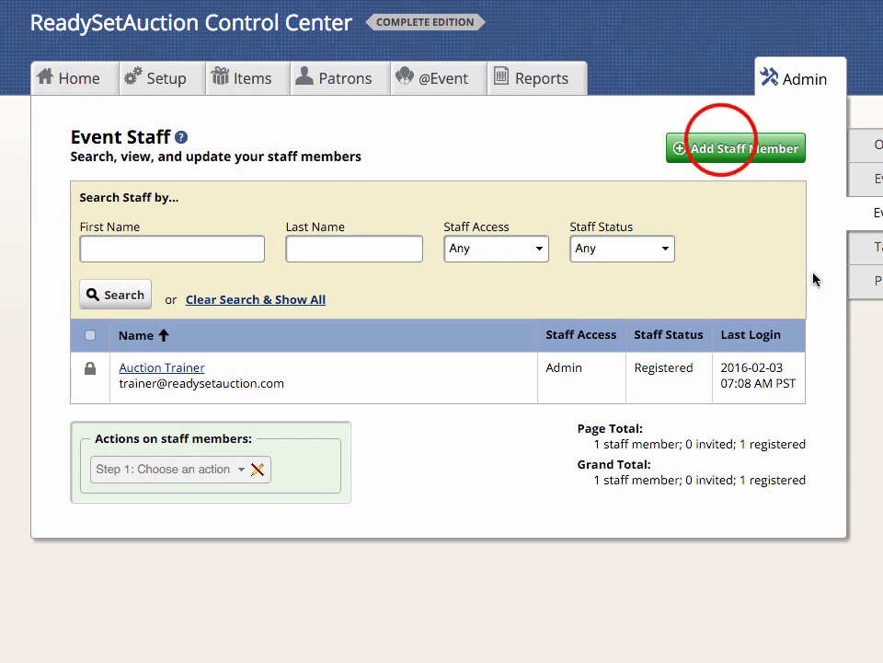
- Start a new staff member and enter their first name, last name and e-mail address
click(722, 147)
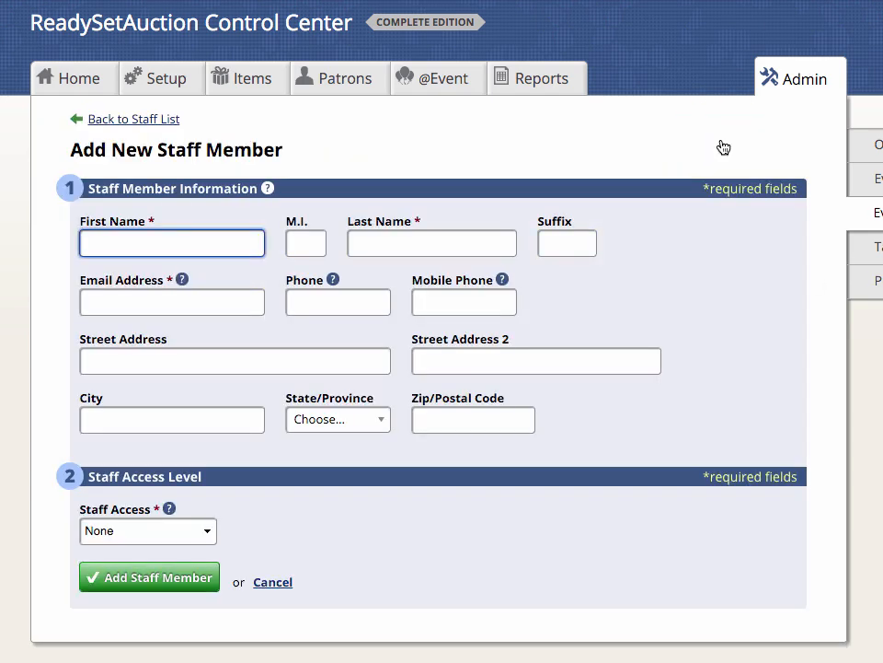
text(Jane)
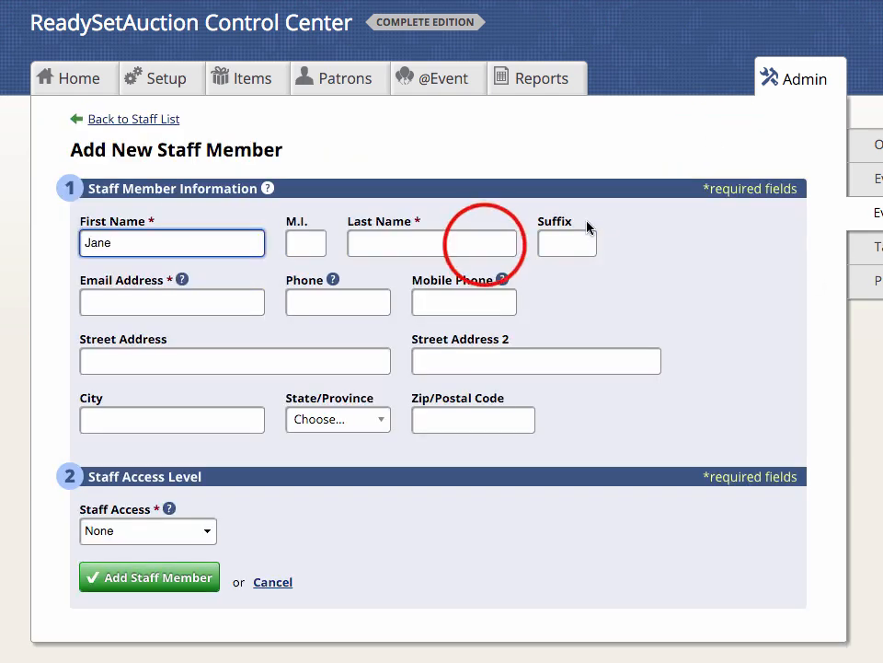
click(483, 243)
text(Doe)
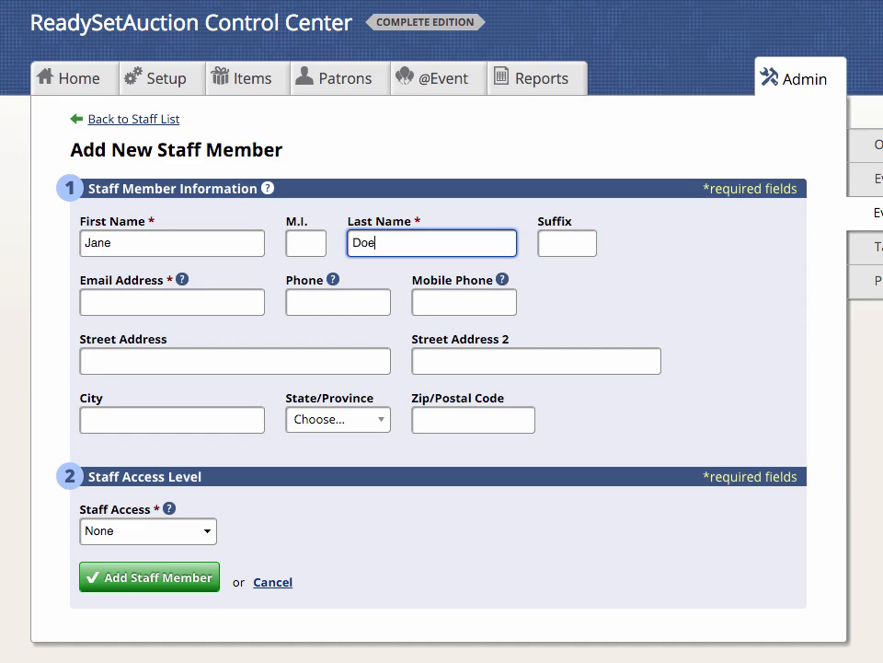
click(224, 304)
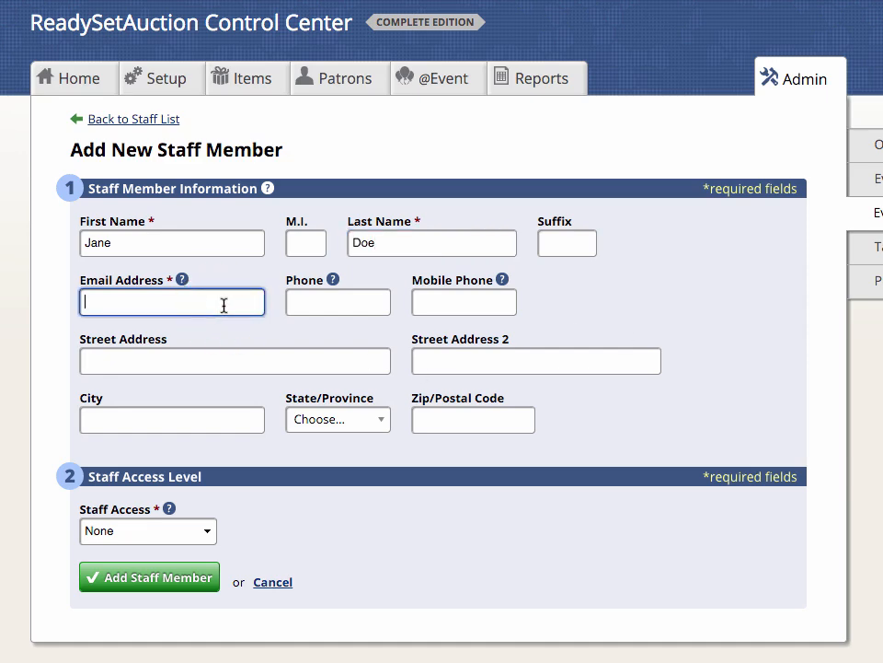
text(jane.doe@example.com)
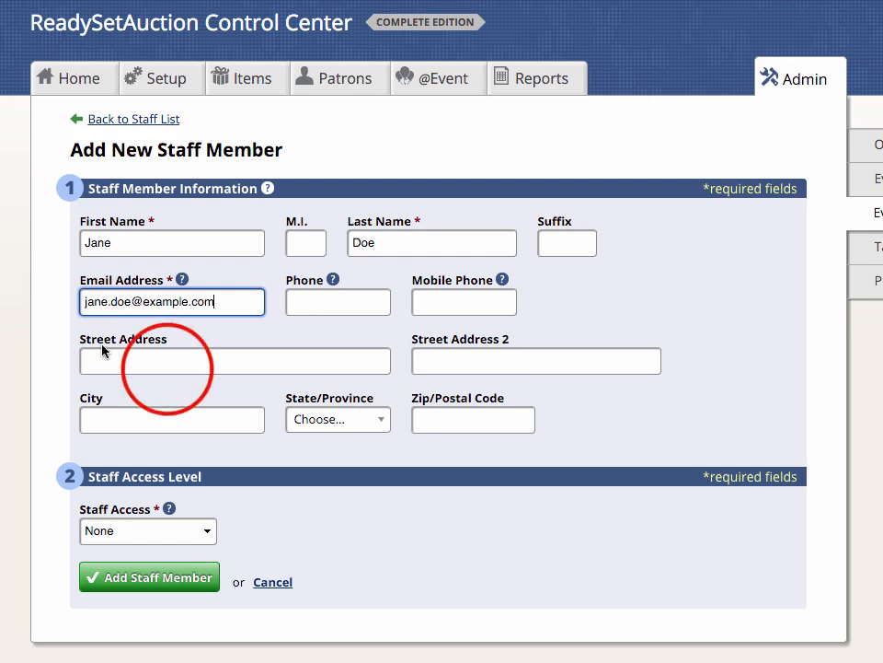
- Fill in the street address, city and state Washington, and set Staff Access to Modify
click(168, 368)
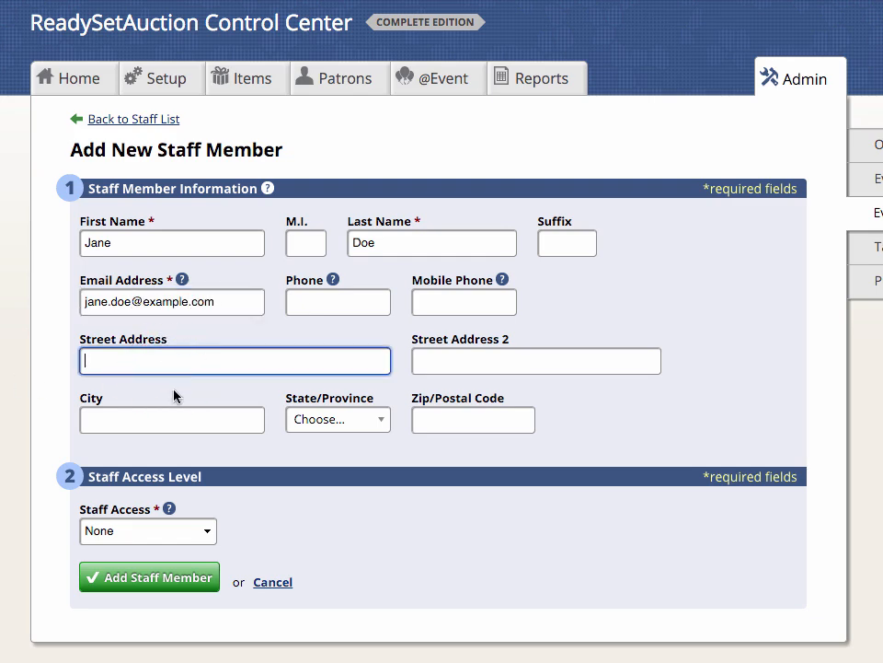
text(123 Main Str)
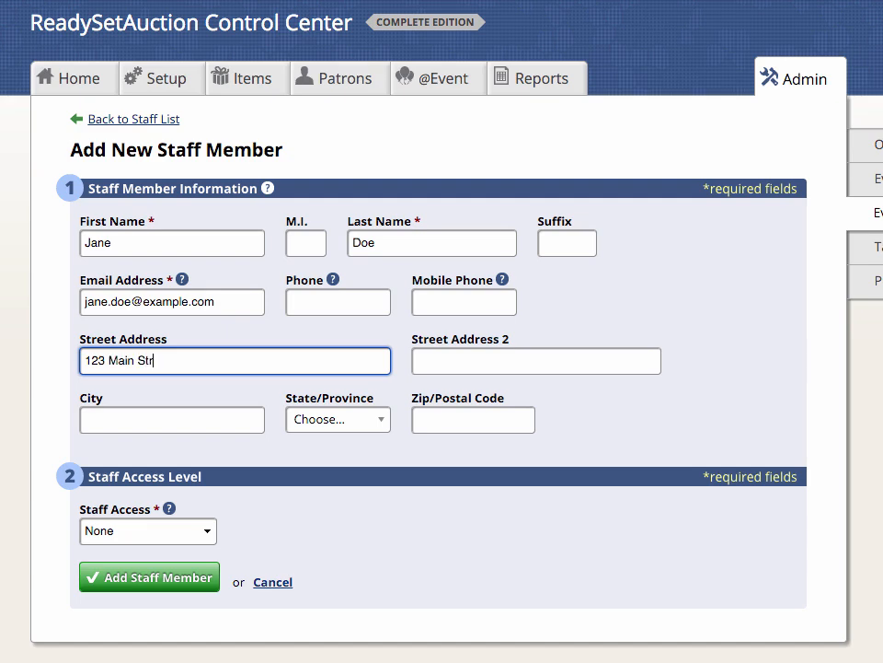
text(eet)
click(114, 415)
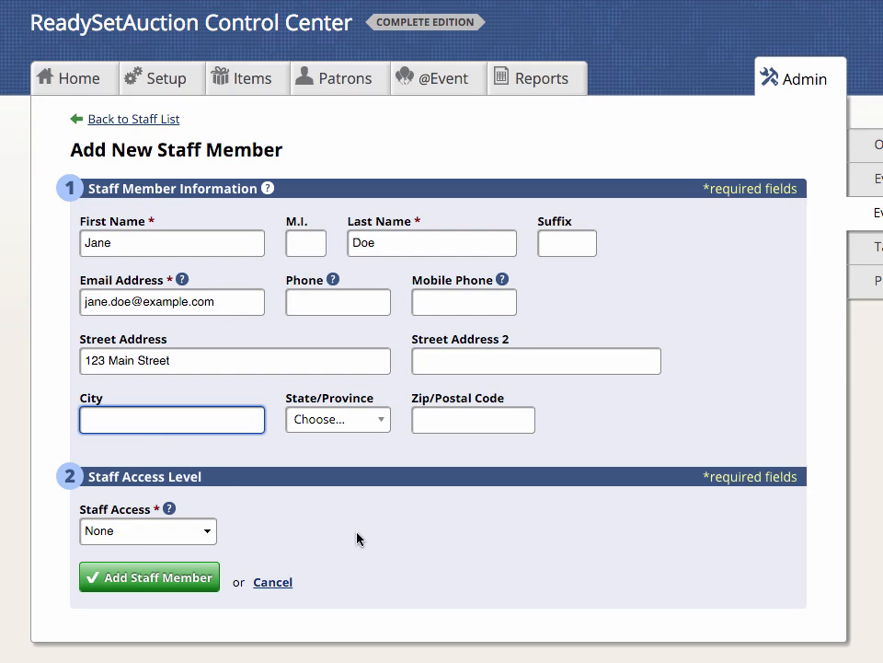
text(Seattle)
click(364, 420)
text(wash)
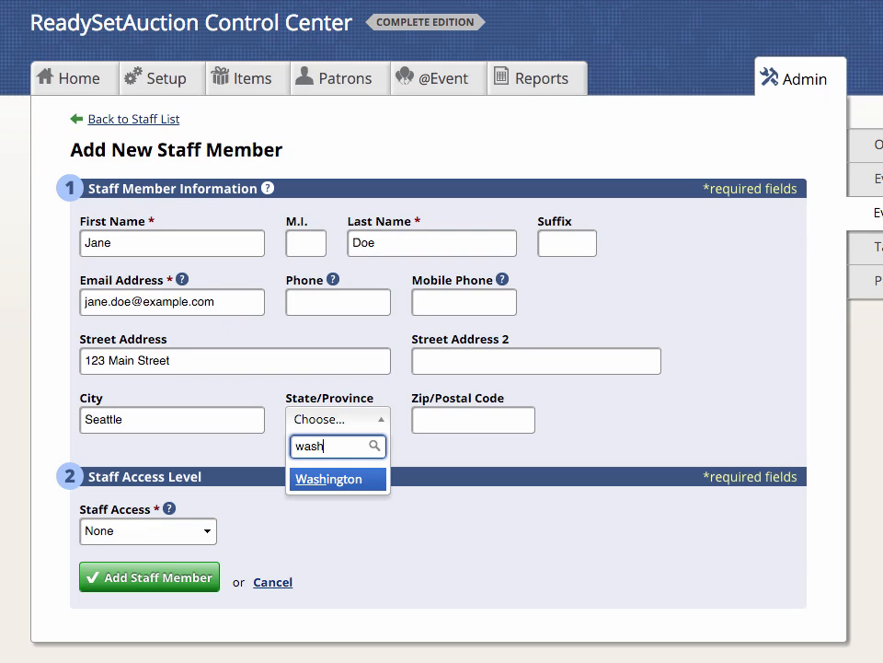
key(Return)
click(655, 394)
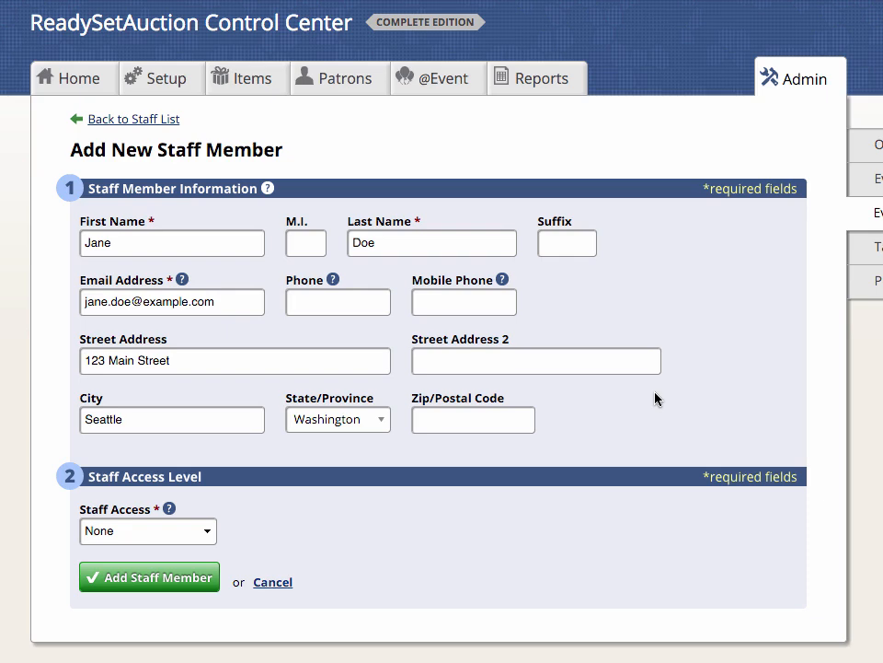
click(205, 534)
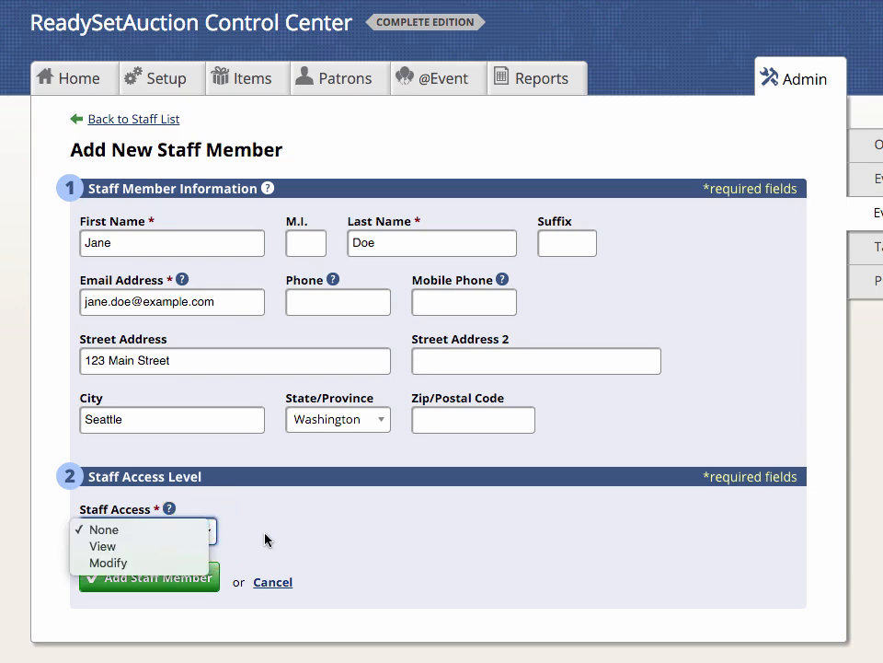
click(182, 563)
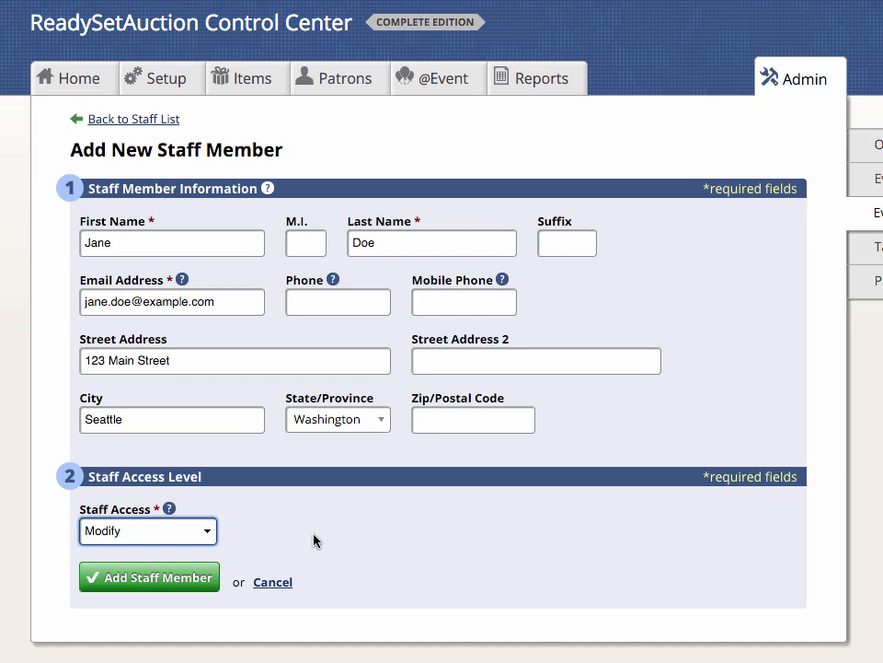
- Enter the staff member's mobile phone number in the form
click(183, 241)
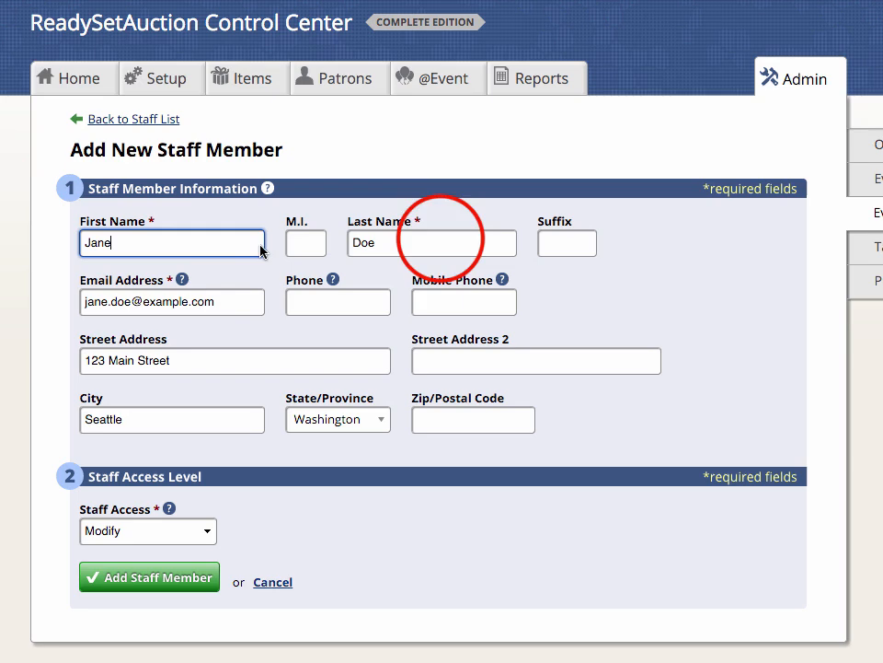
click(401, 243)
click(236, 301)
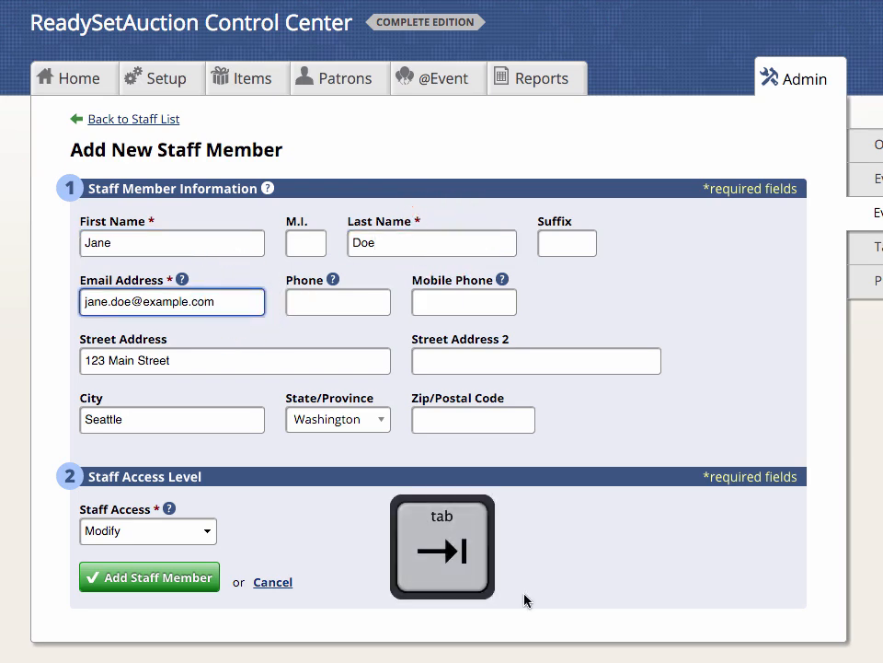
key(Tab)
key(Tab)
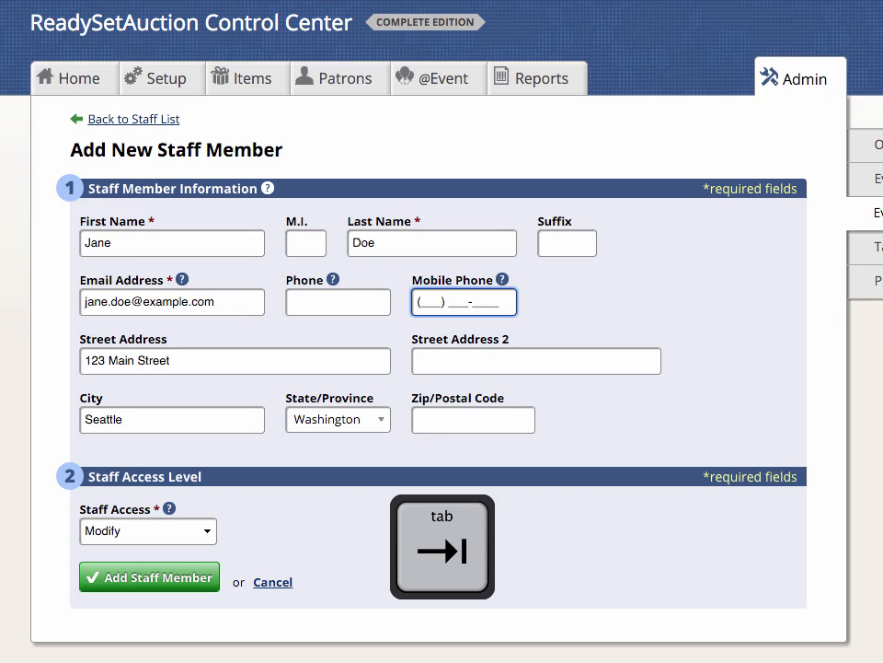
key(Tab)
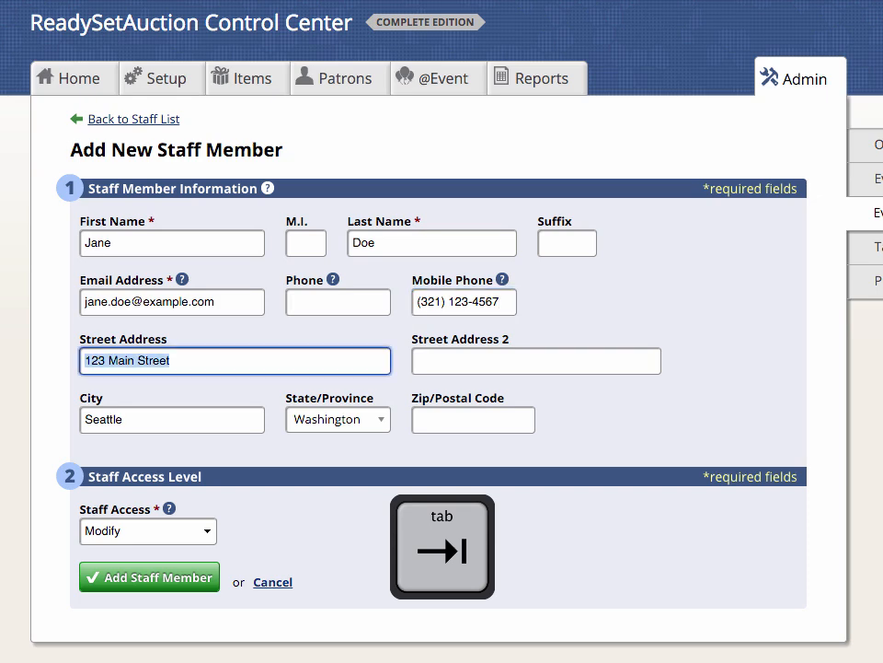
key(Tab)
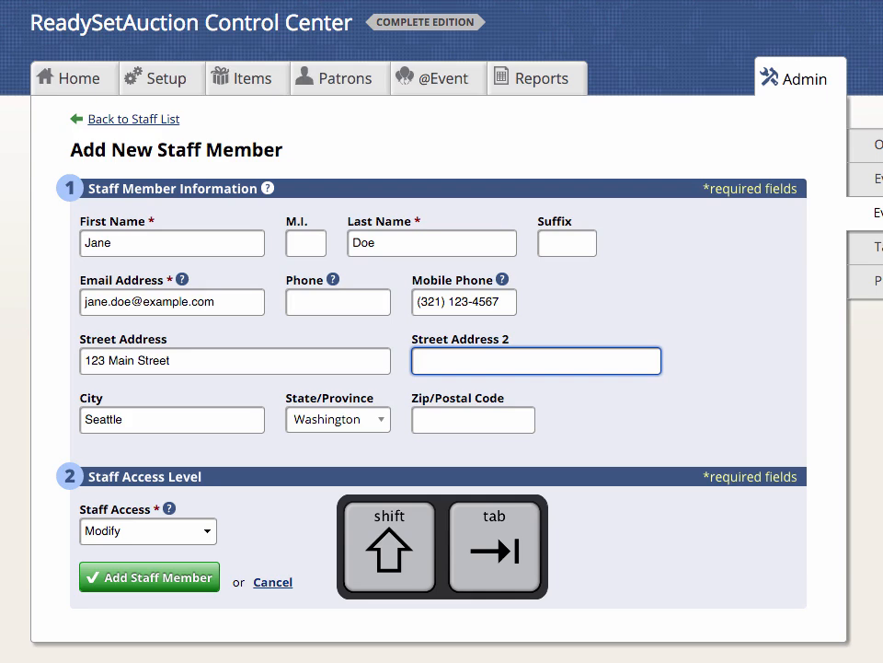
- Review the form fields and save the new staff member
key(shift+Tab)
key(shift+Tab)
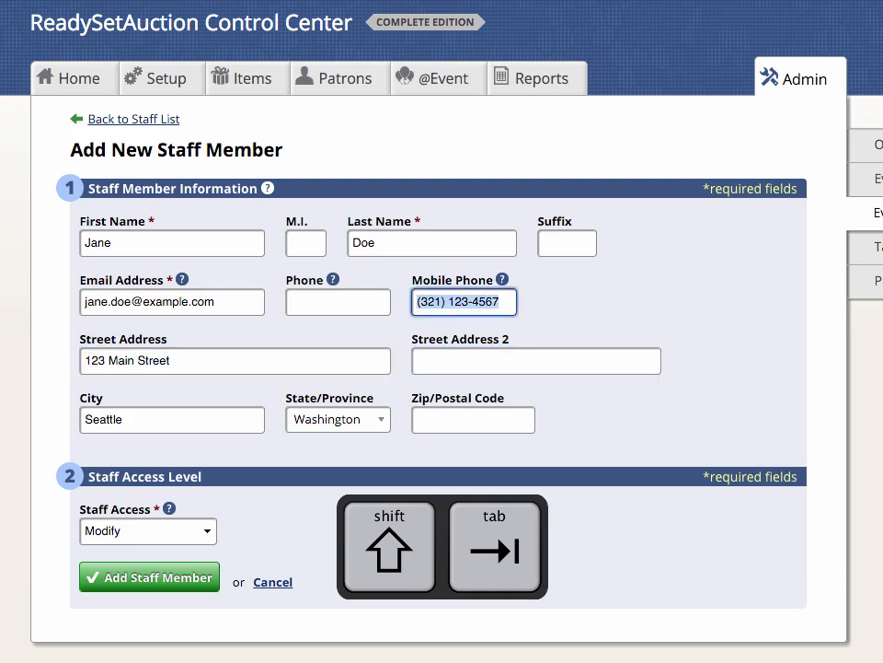
key(shift+Tab)
key(shift+Tab)
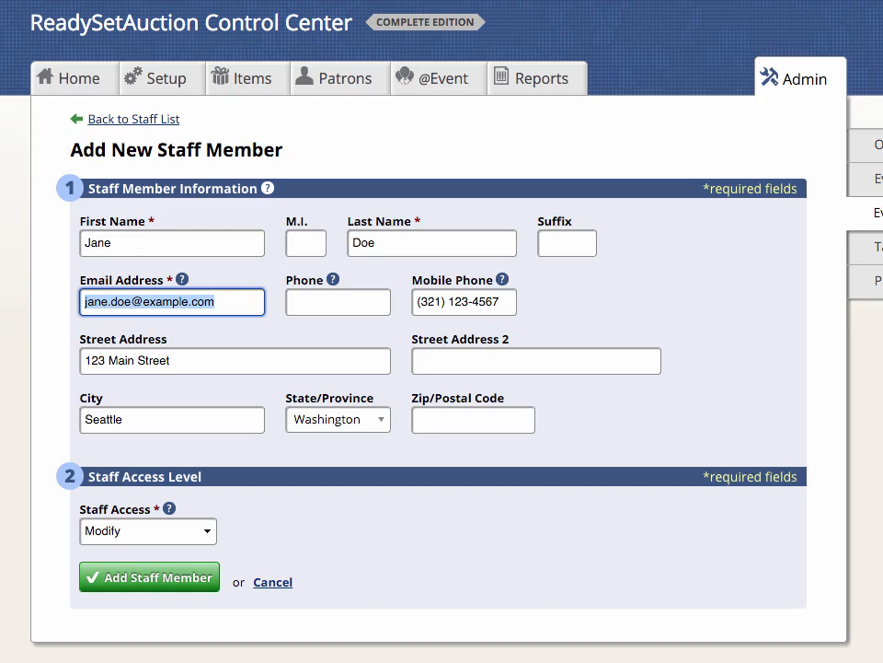
key(Tab)
key(Tab)
key(Tab)
key(Tab)
key(Tab)
key(Tab)
key(Tab)
key(shift+Tab)
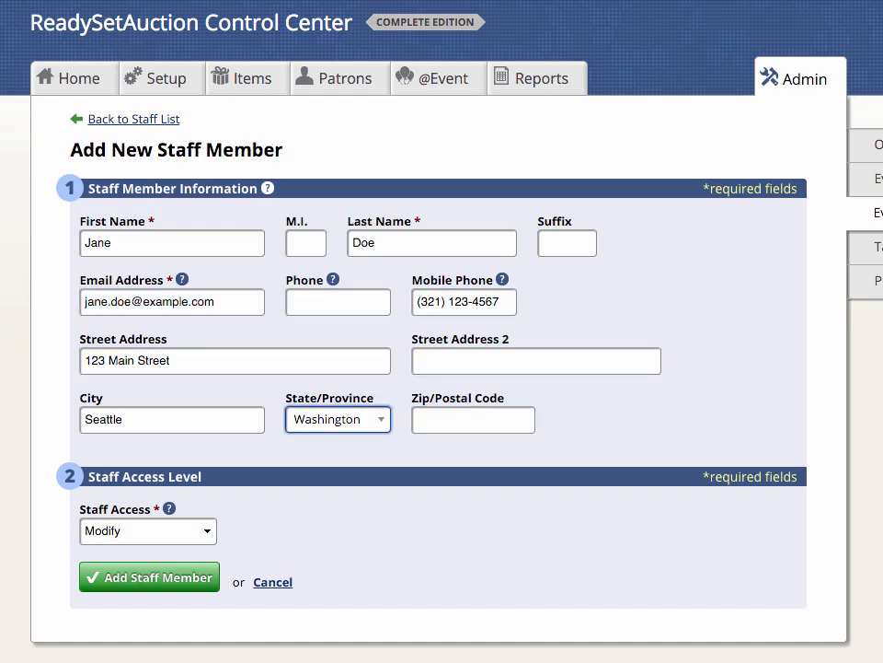
key(shift+Tab)
key(shift+Tab)
key(shift+Tab)
key(shift+Tab)
key(shift+Tab)
key(shift+Tab)
key(shift+Tab)
key(shift+Tab)
key(shift+Tab)
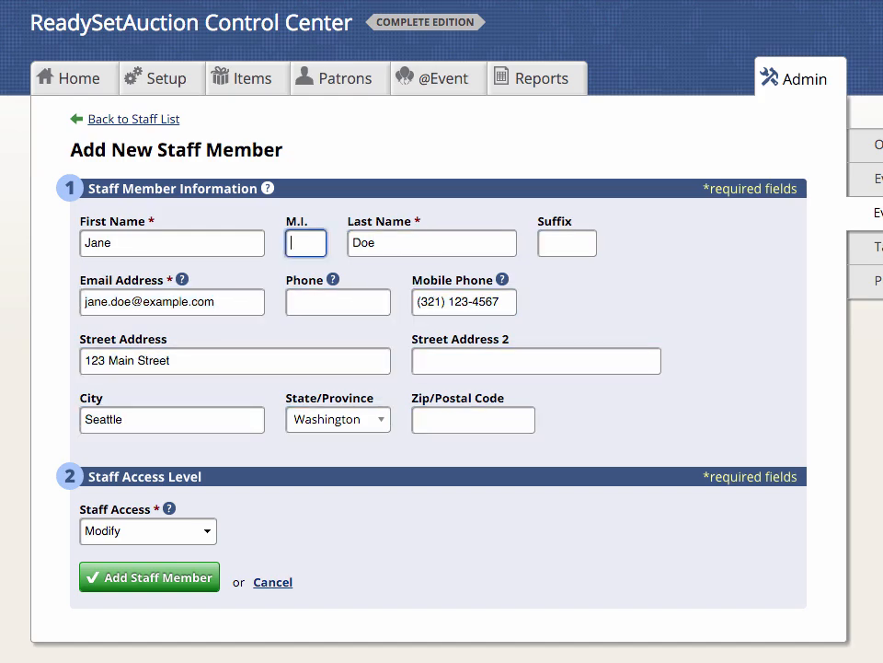
key(shift+Tab)
click(202, 585)
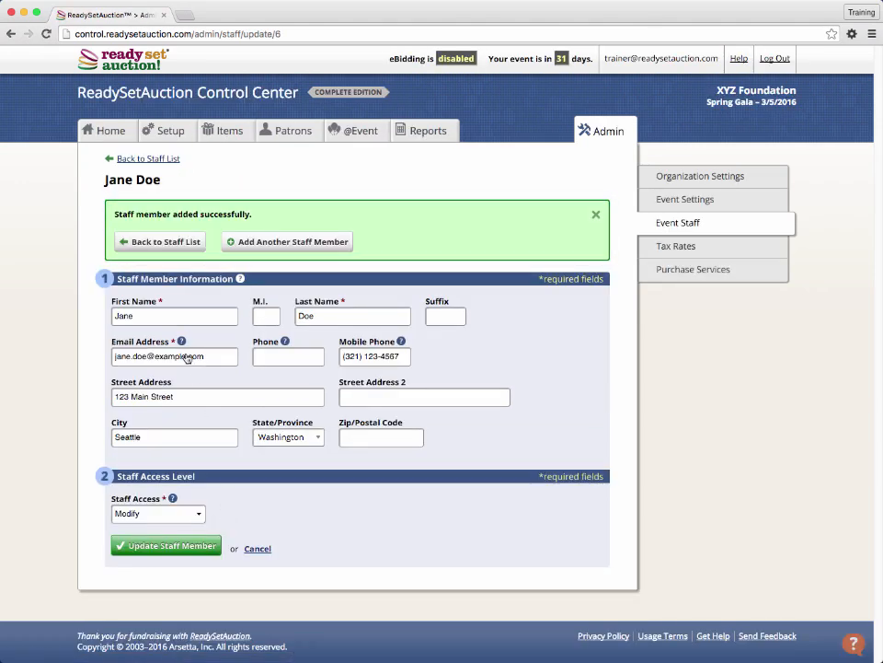
- Return to the Event Staff list and select the new staff member's row
click(154, 242)
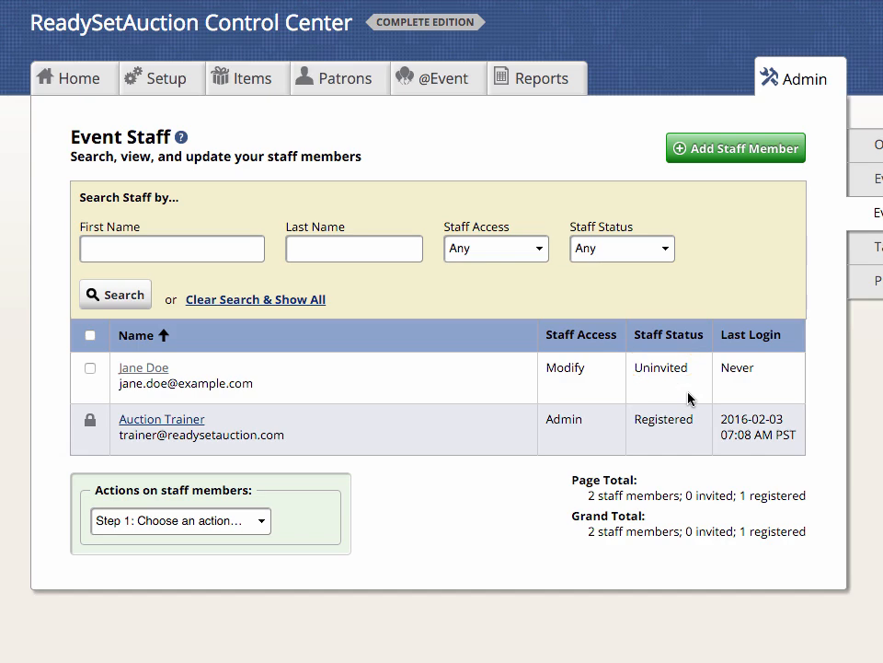
click(96, 381)
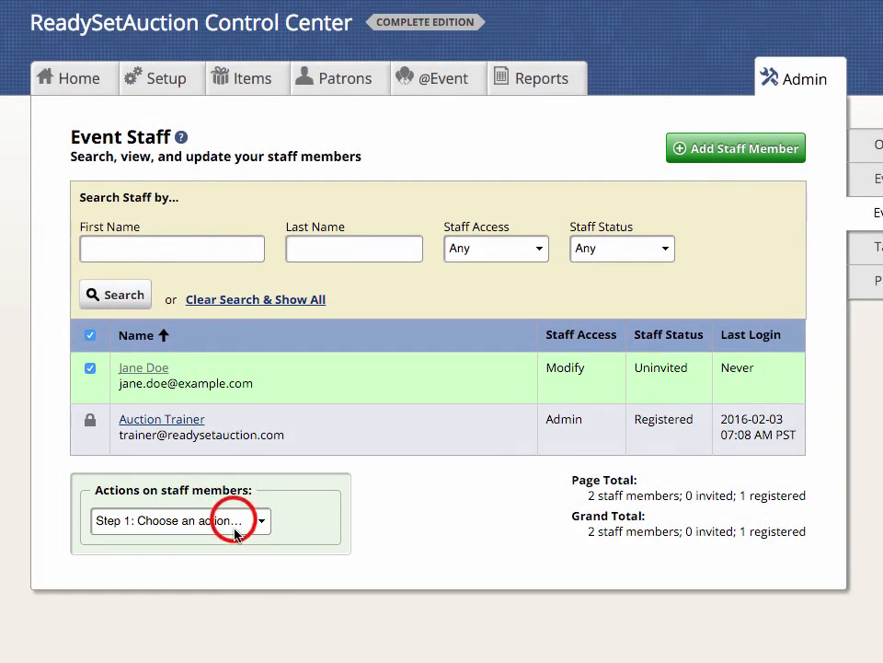
- Set the staff action for the selected member to Change Access
click(235, 522)
click(217, 554)
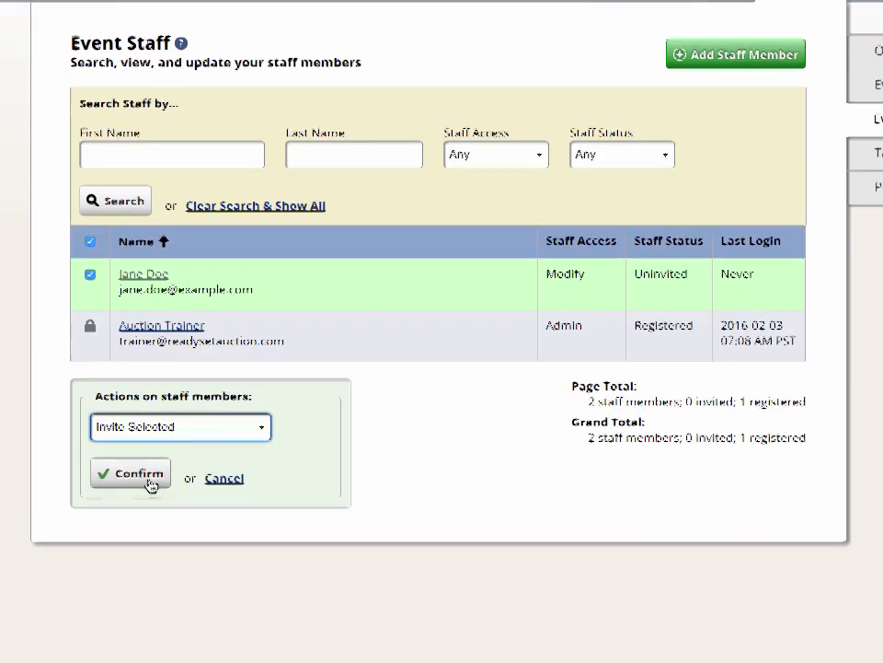
click(183, 530)
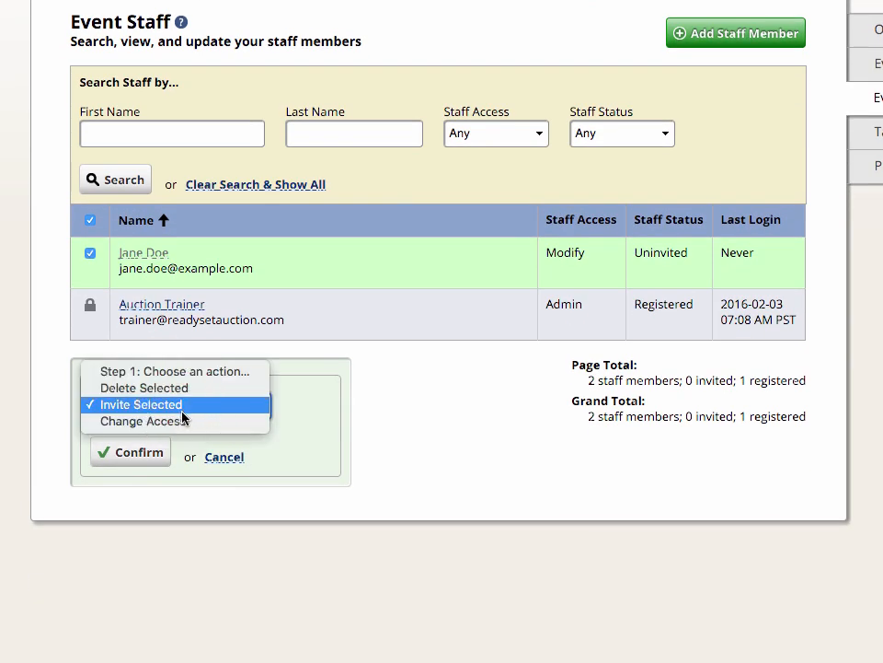
click(195, 425)
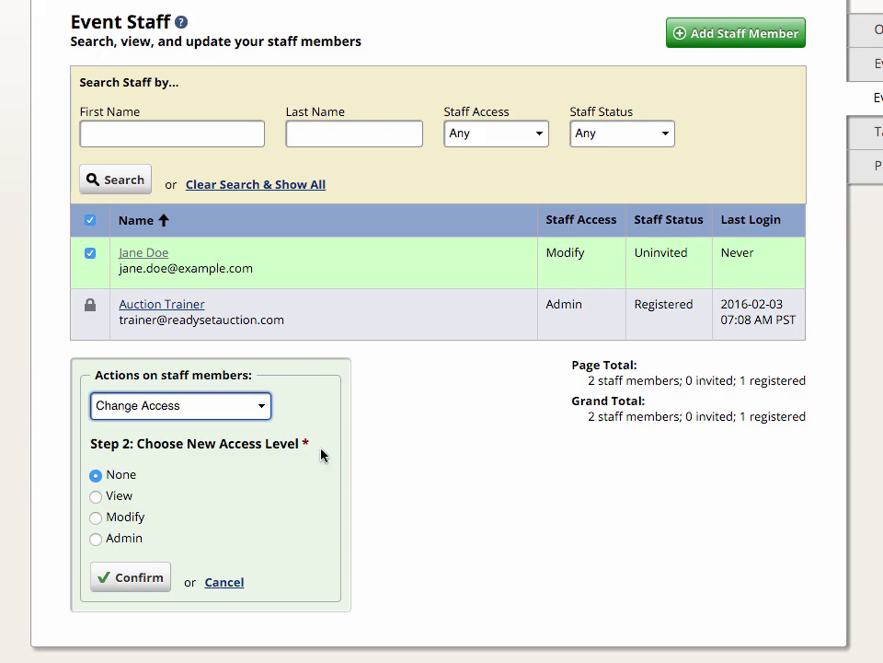
- Back out of giving the new staff member Admin access so they stay at Modify
click(124, 539)
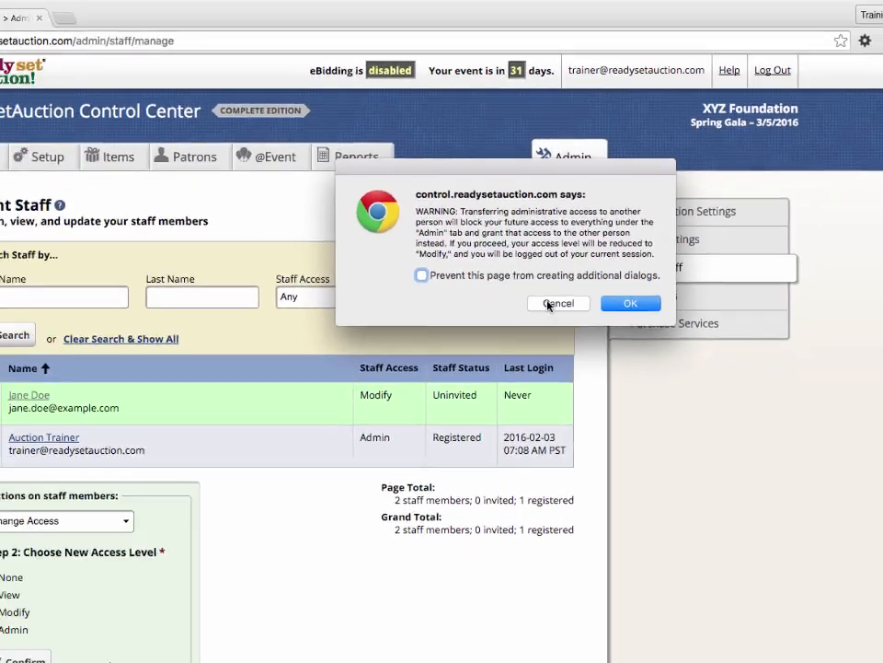
click(552, 303)
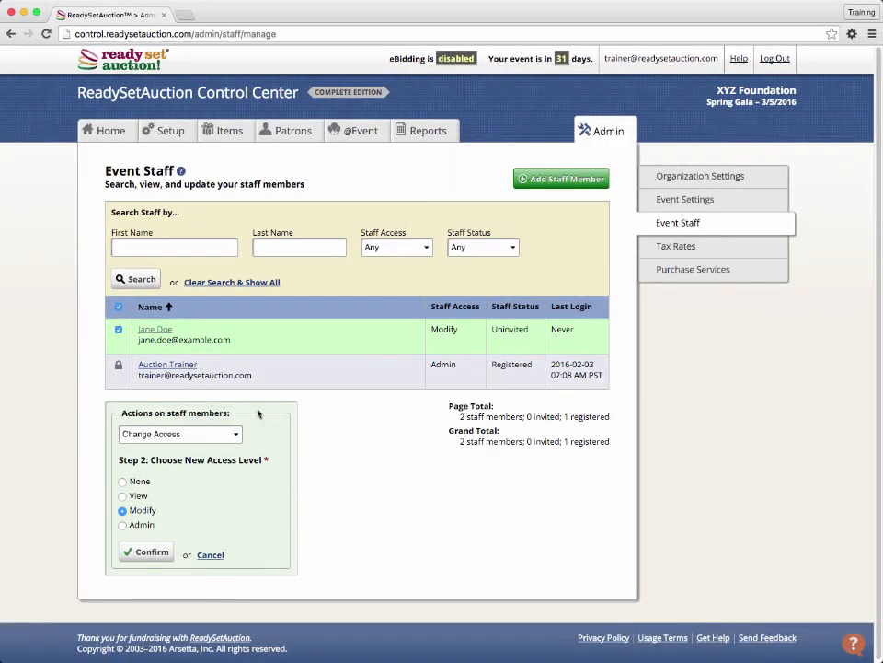
click(210, 553)
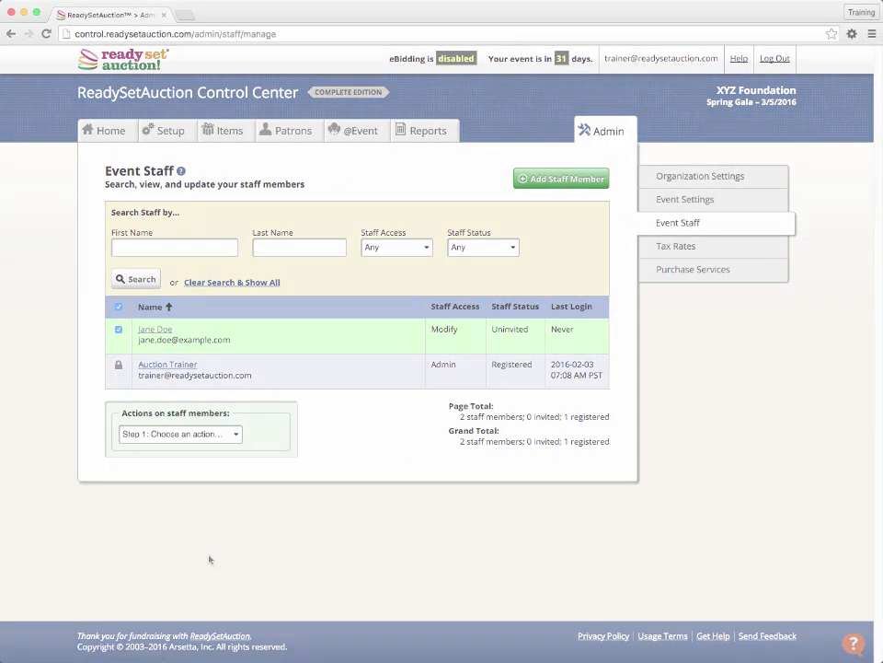